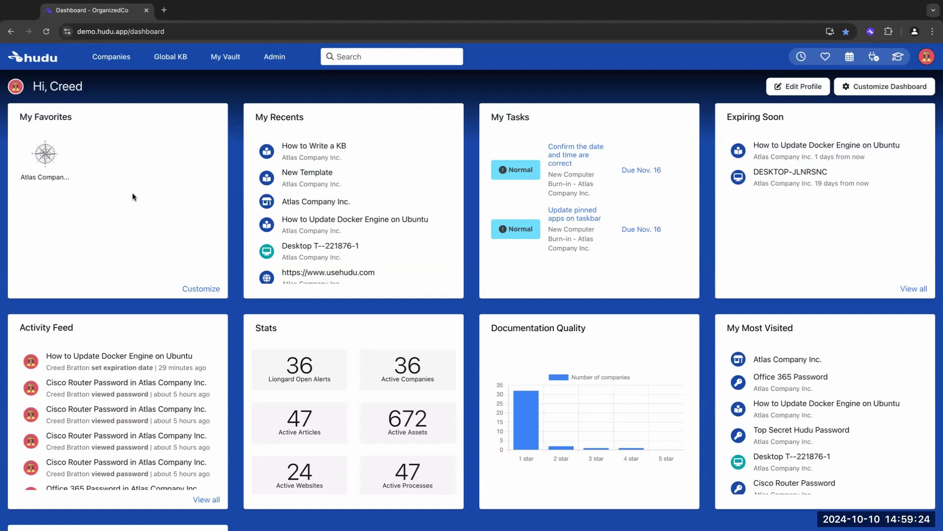
From Admin, open the Flag Types page listing the six flag types and their colors
click(275, 59)
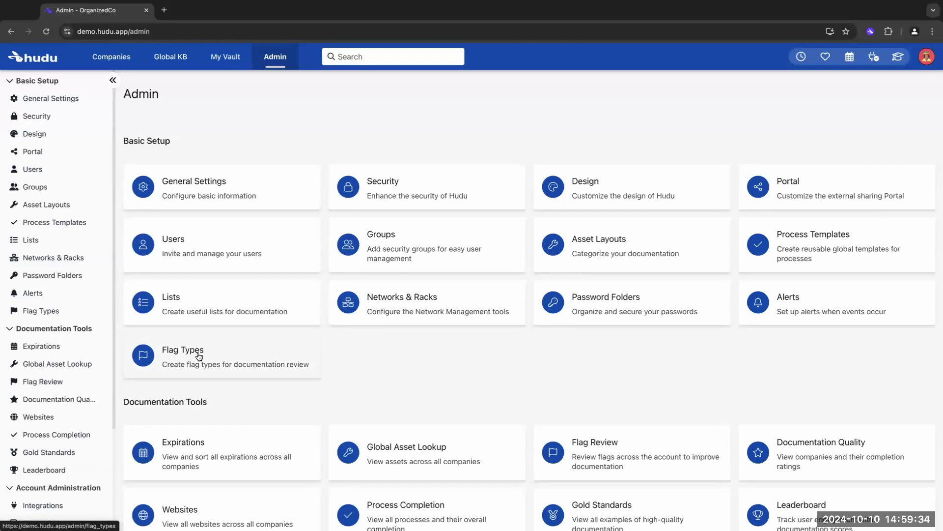
click(198, 355)
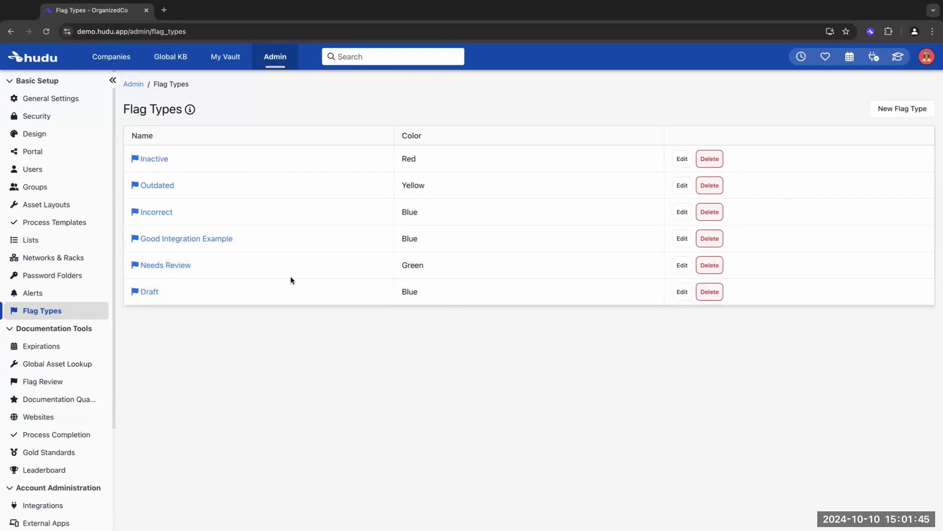
Open the 'Example Flag' draft in Atlas Company Inc.'s knowledge base and show its More Options menu
click(118, 60)
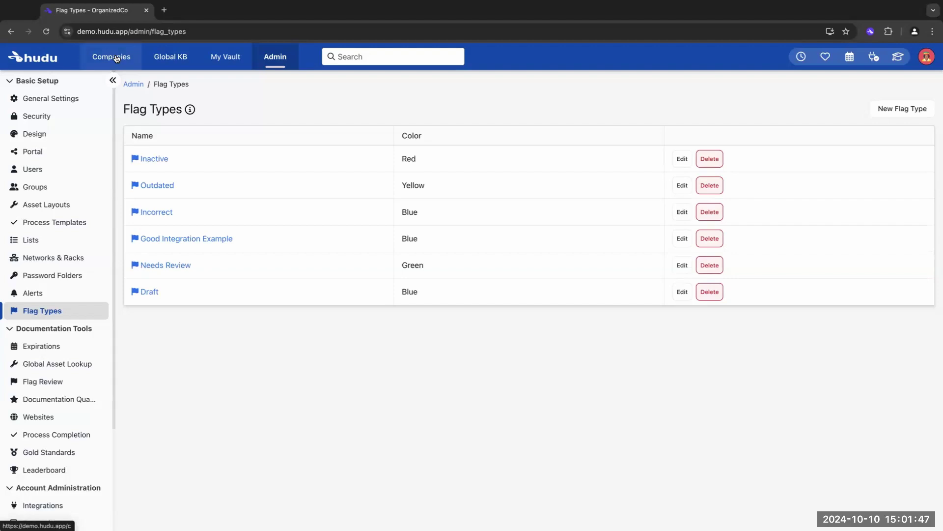
click(35, 152)
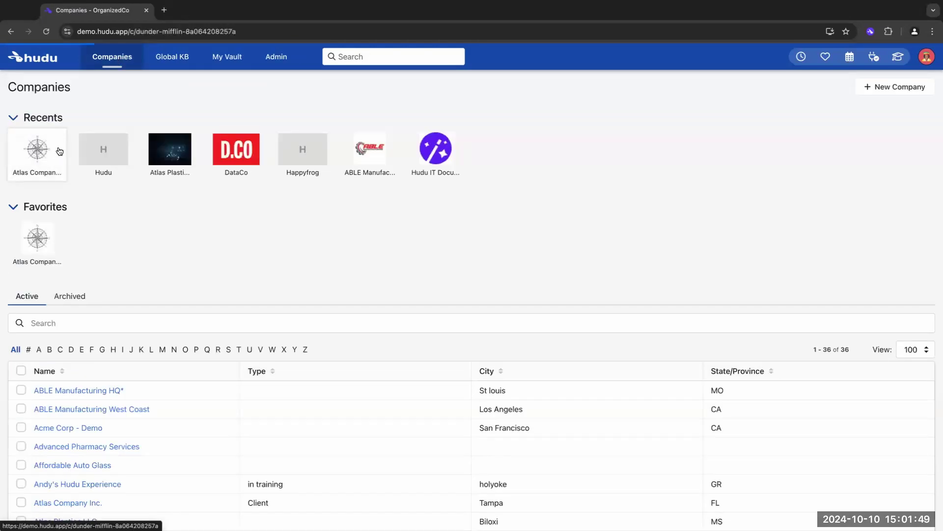
click(54, 153)
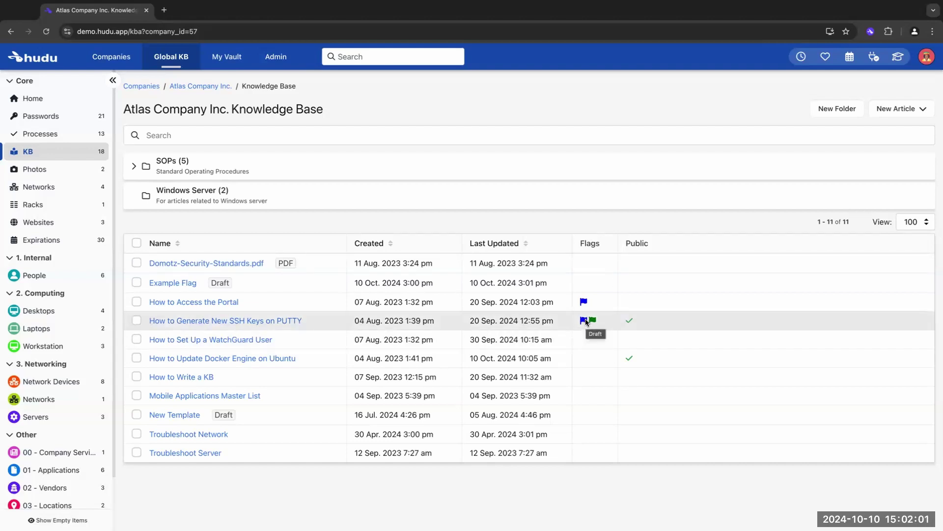
click(175, 284)
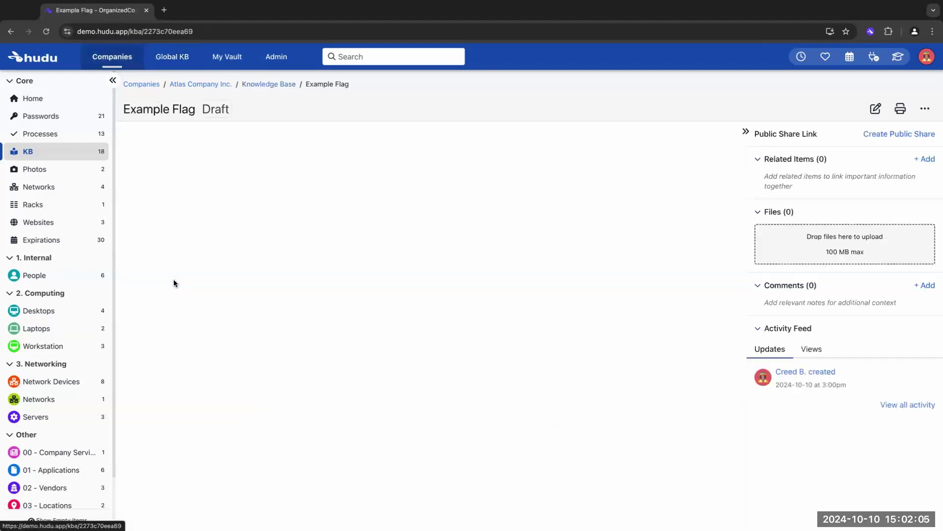
click(925, 109)
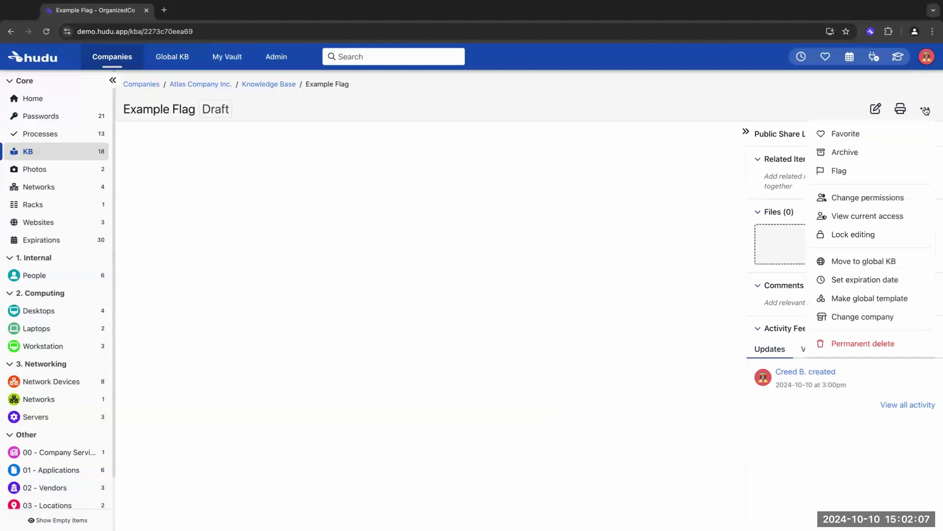
Flag the article as Needs Review with the reason 'Needs Review before Publish'
click(844, 171)
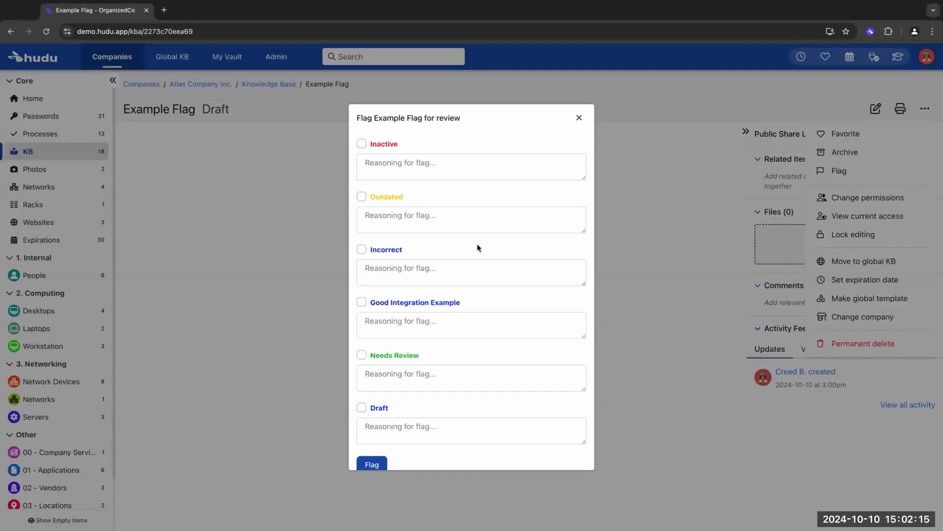
scroll(472, 256, down, 1)
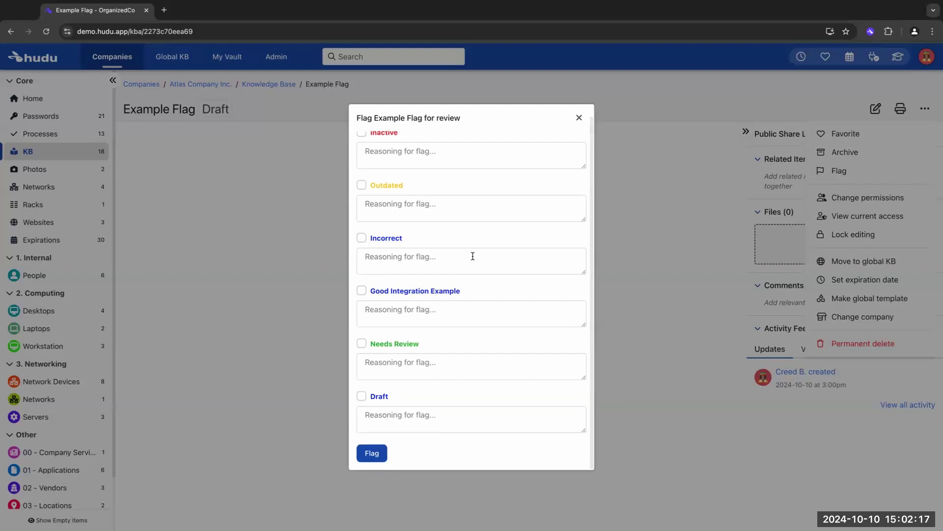
scroll(473, 255, up, 1)
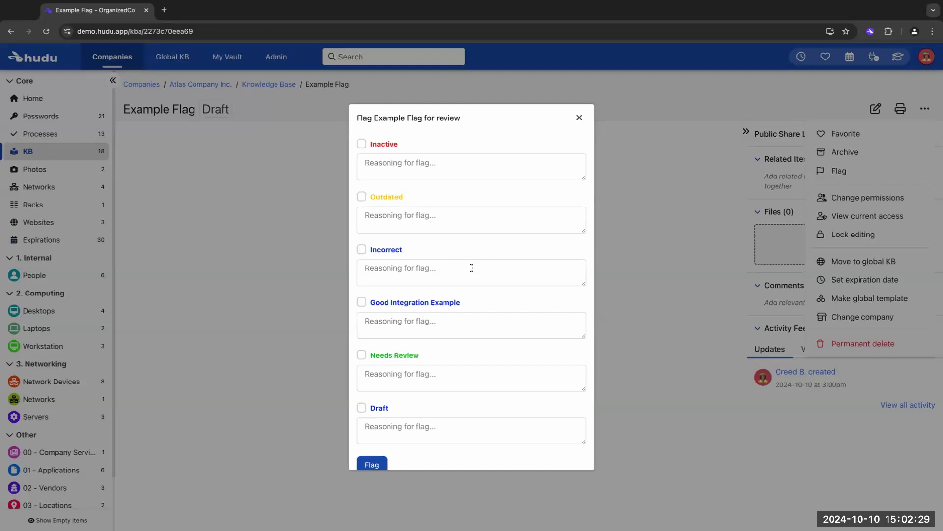
click(361, 354)
click(408, 376)
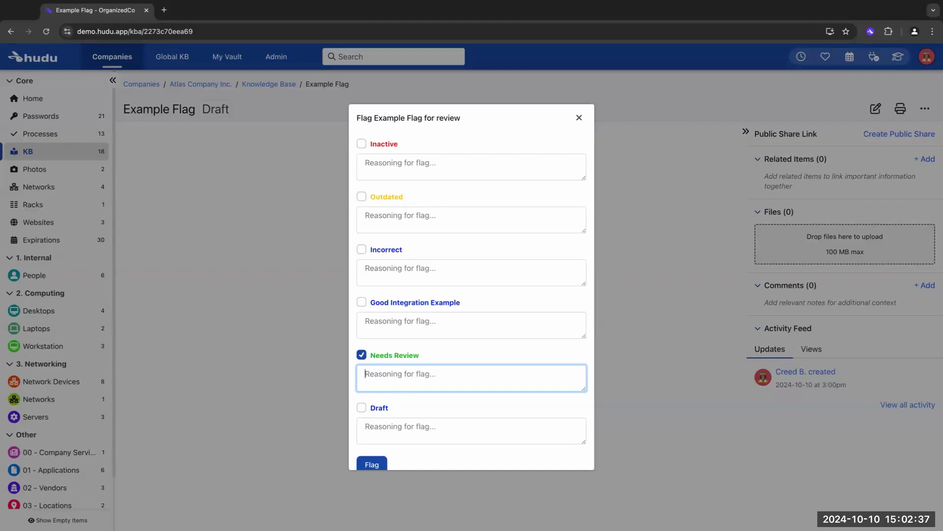
text(Neee)
text(ds Review be)
text(fore Publish)
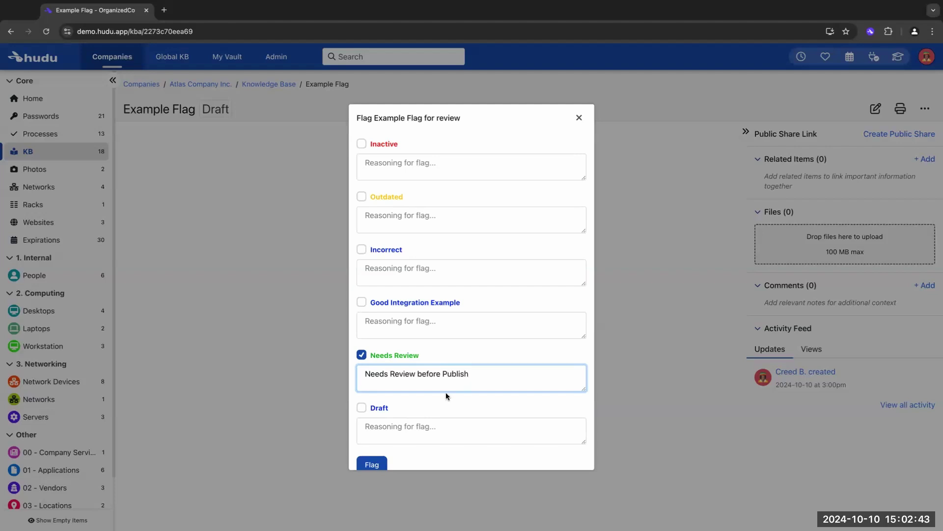
scroll(445, 396, down, 1)
click(365, 448)
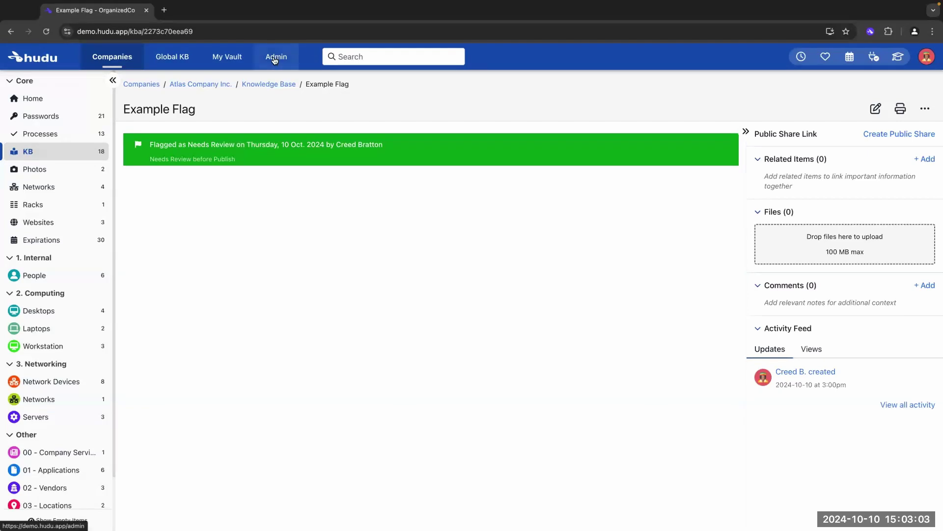
Open Admin Flag Review, filter to Needs Review, and check the Example Flag entry's reason
click(276, 60)
scroll(347, 192, down, 3)
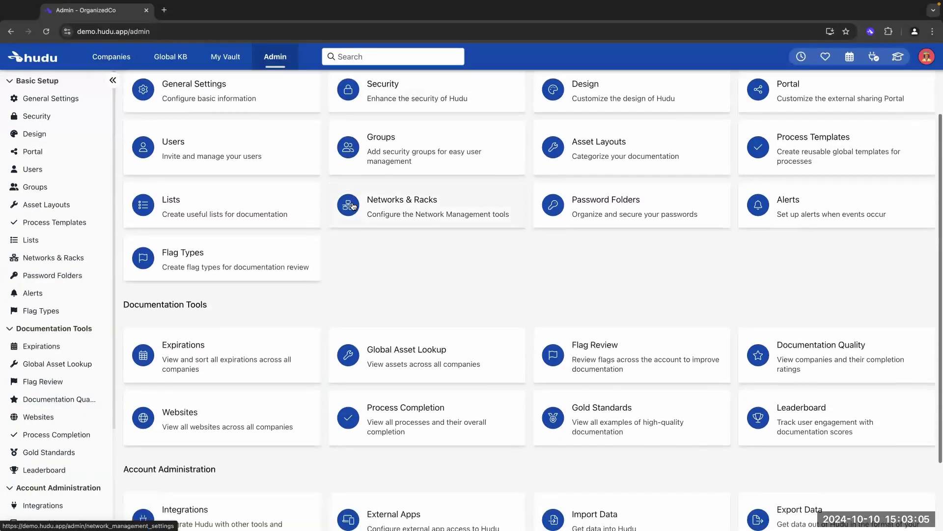
click(615, 337)
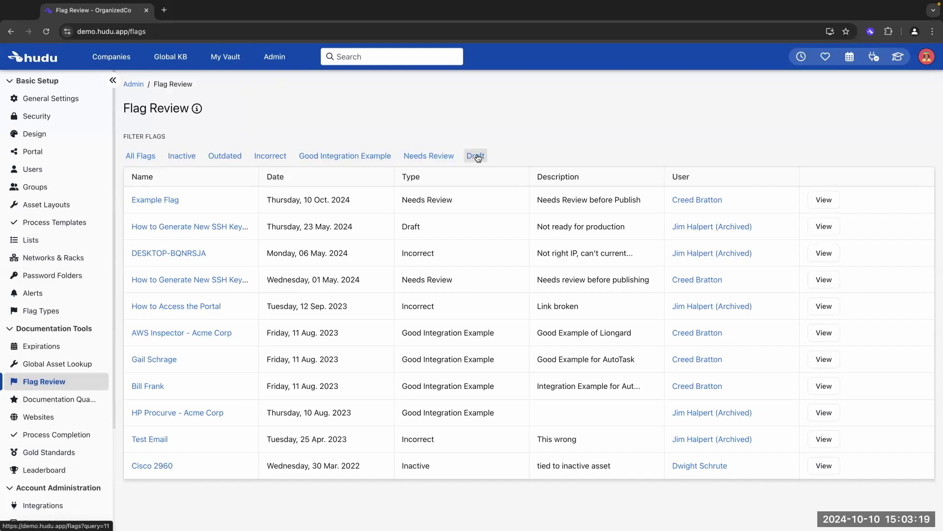
click(429, 156)
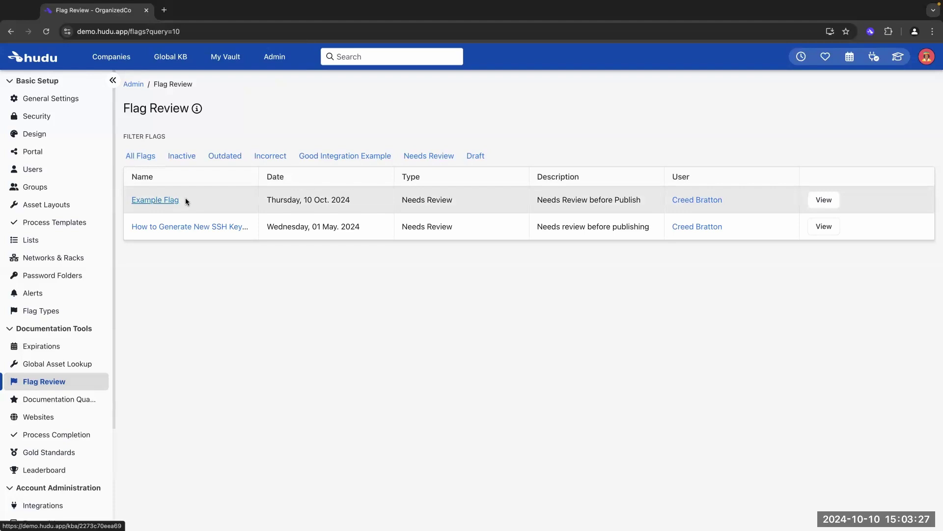
drag(538, 199, 640, 195)
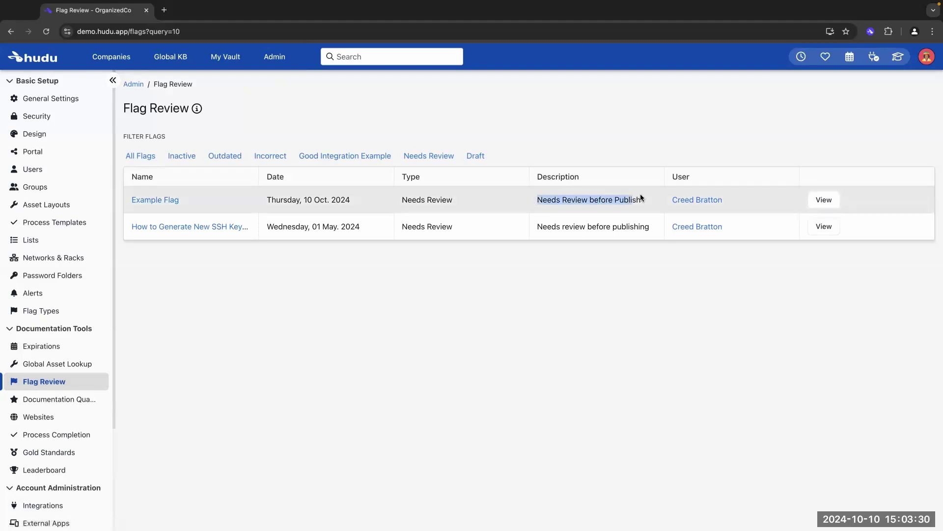
click(555, 202)
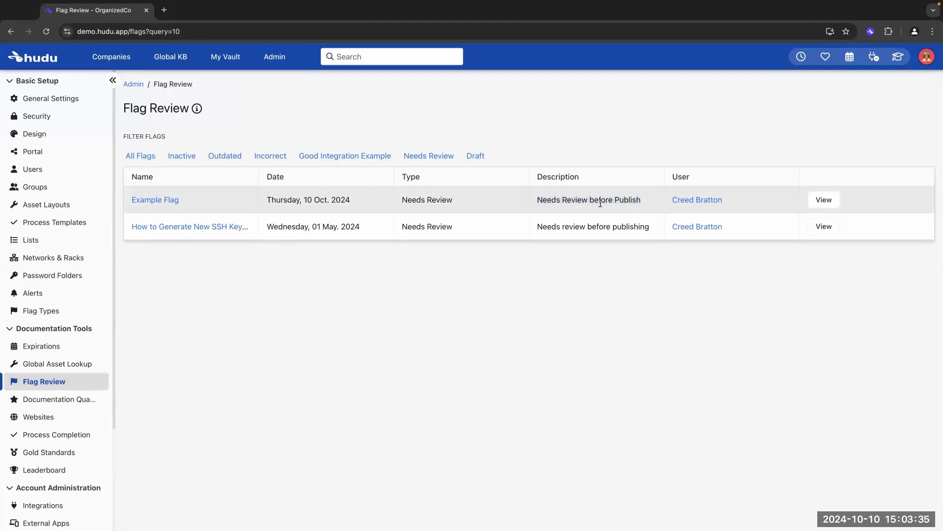
Clear the Needs Review flag on the Example Flag article and return to Admin settings
click(822, 199)
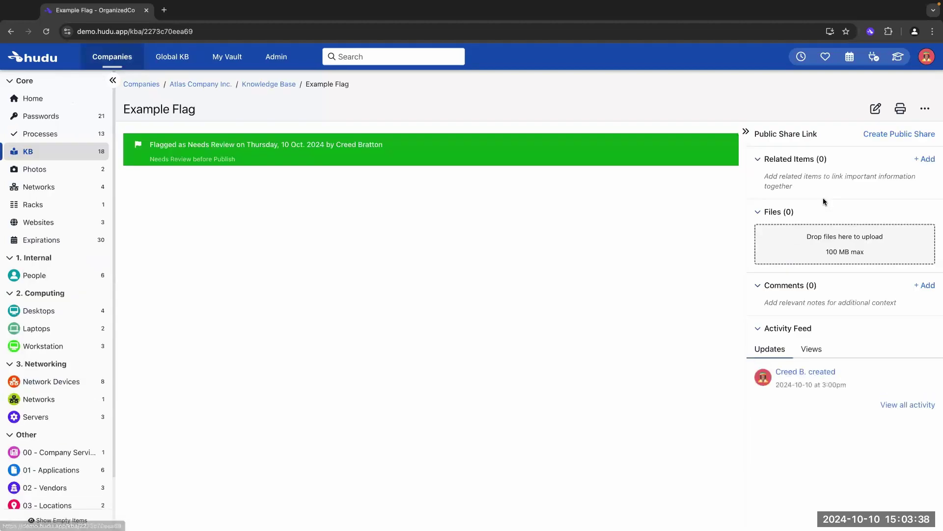
click(924, 108)
click(853, 177)
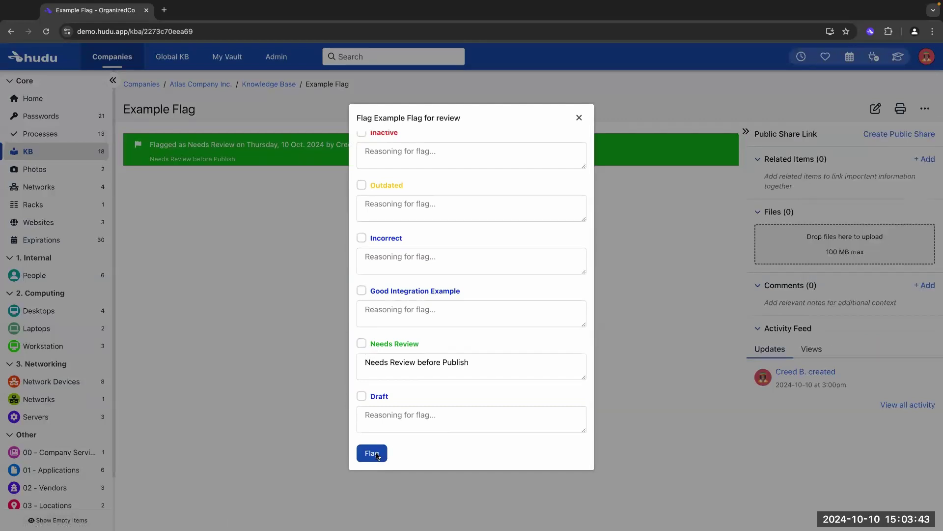
click(372, 453)
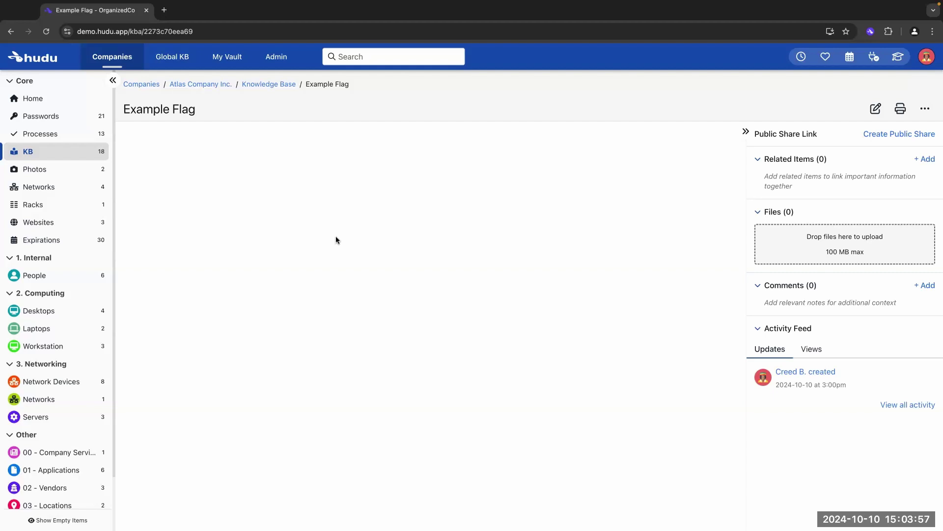
click(275, 58)
Open Flag Types from Admin and start a New Flag Type, which defaults to Red
scroll(435, 252, down, 4)
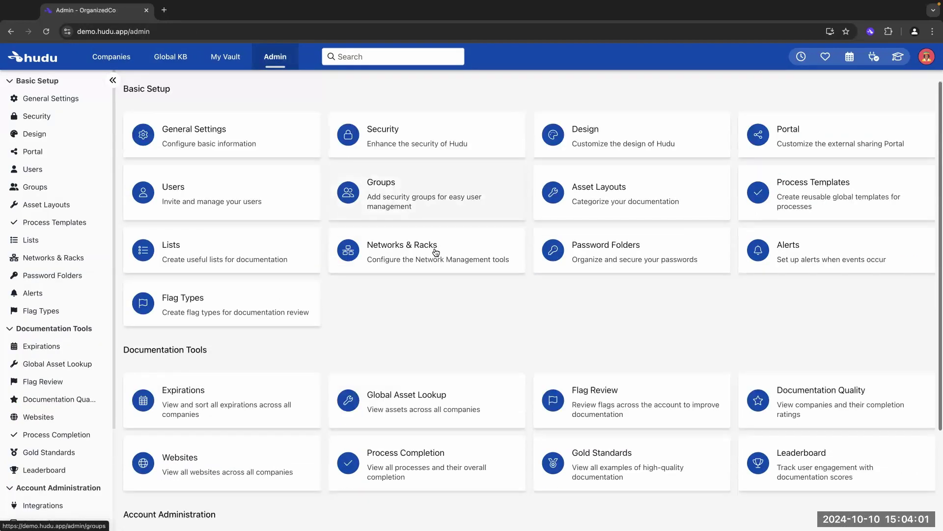
scroll(434, 251, up, 2)
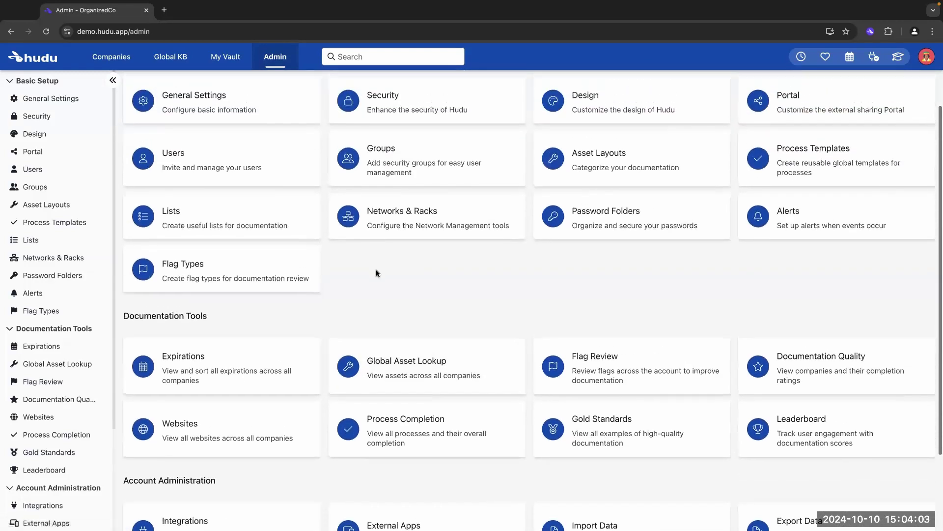
click(259, 275)
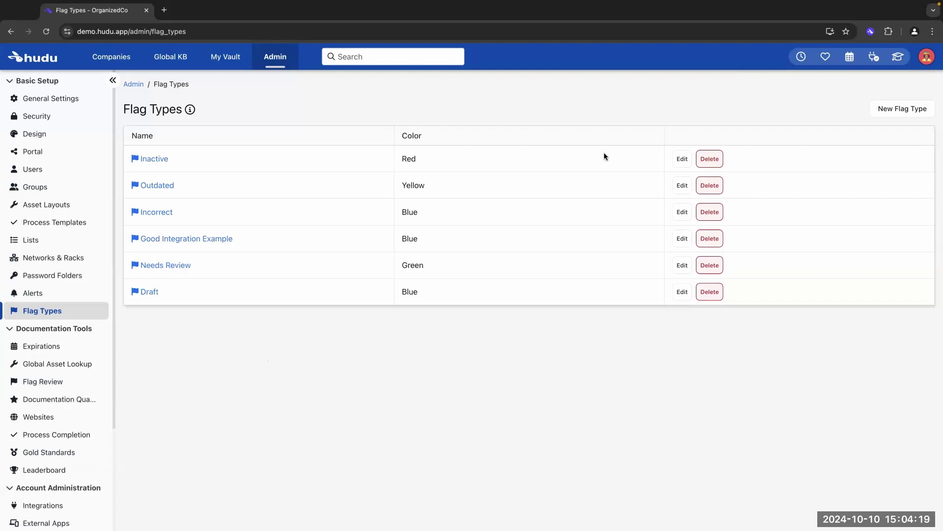
click(902, 109)
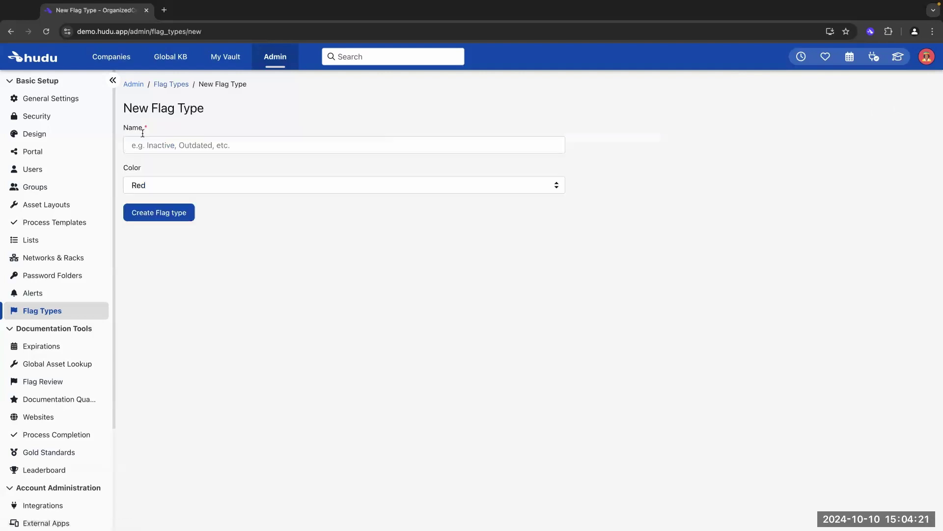